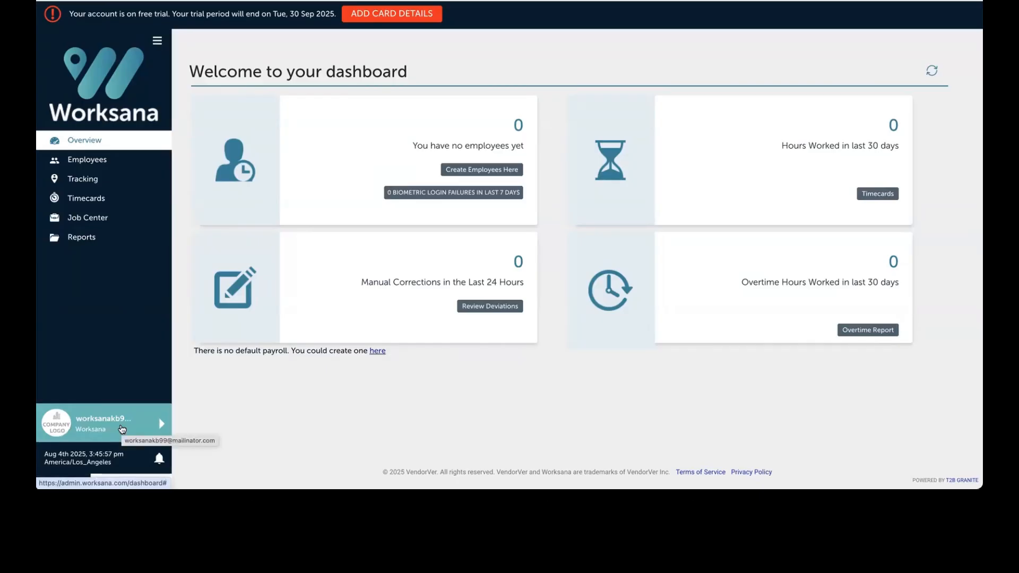
Go to the payroll settings and open the Company Payroll setting for editing.
{"action": "left_click", "coordinate": [135, 427]}
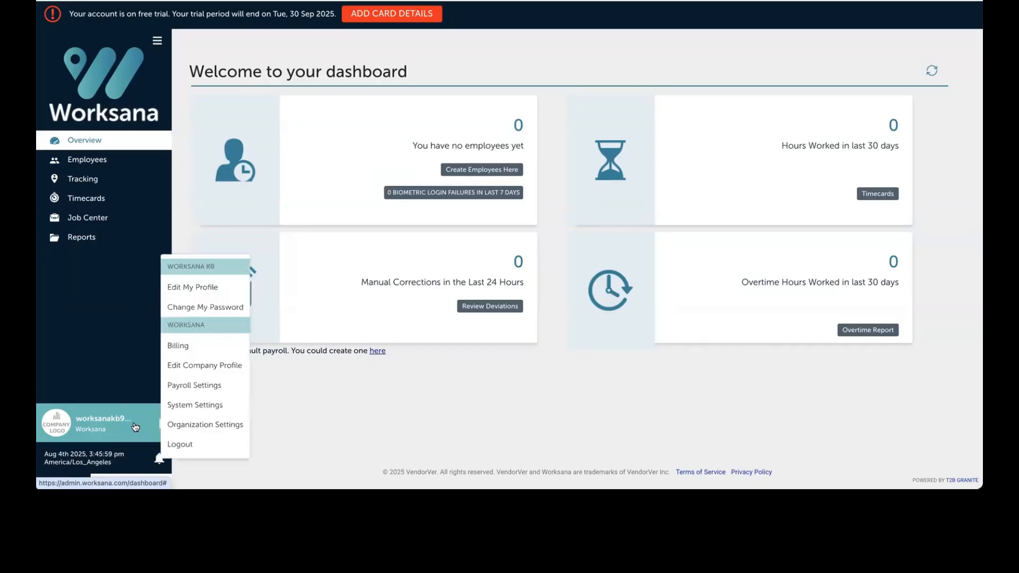
{"action": "left_click", "coordinate": [213, 389]}
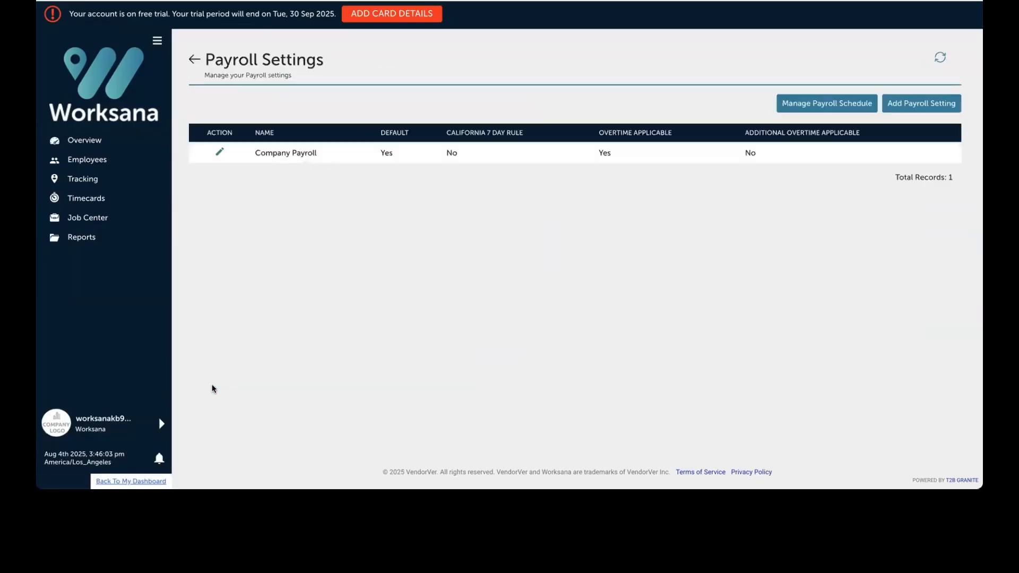
{"action": "left_click", "coordinate": [221, 154]}
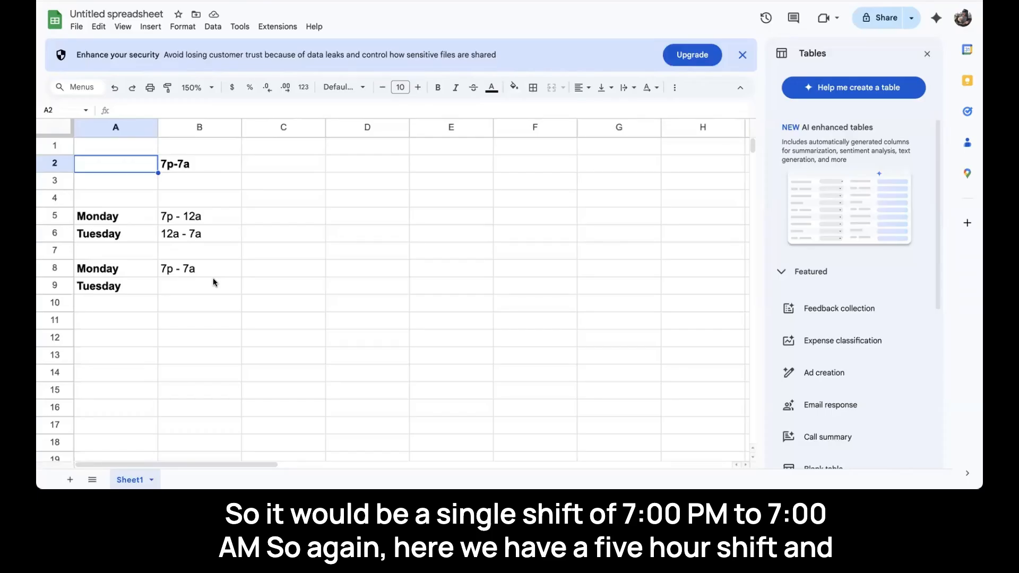
In the Google Sheets spreadsheet, enter shift lengths 5hr in C5, 7hr in C6 and 12hr in C8.
{"action": "left_click", "coordinate": [260, 214]}
{"action": "type", "text": "5hr"}
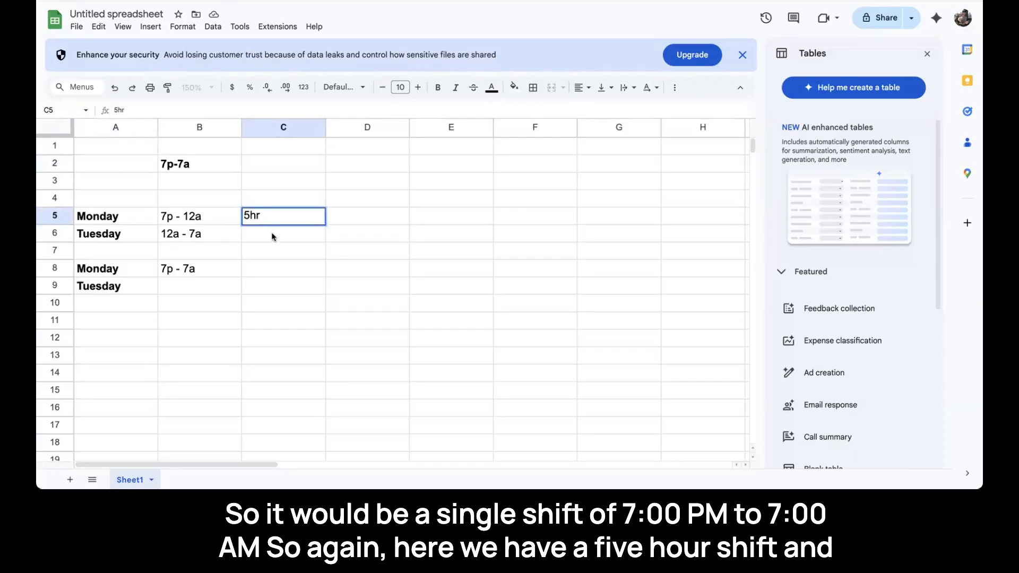
{"action": "key", "text": "Return"}
{"action": "type", "text": "7hr"}
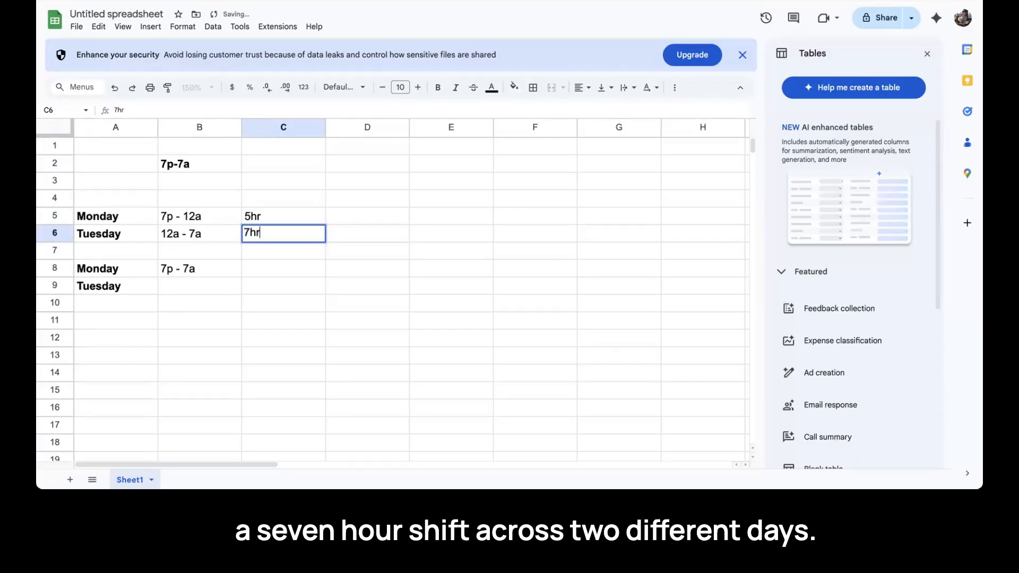
{"action": "left_click", "coordinate": [275, 272]}
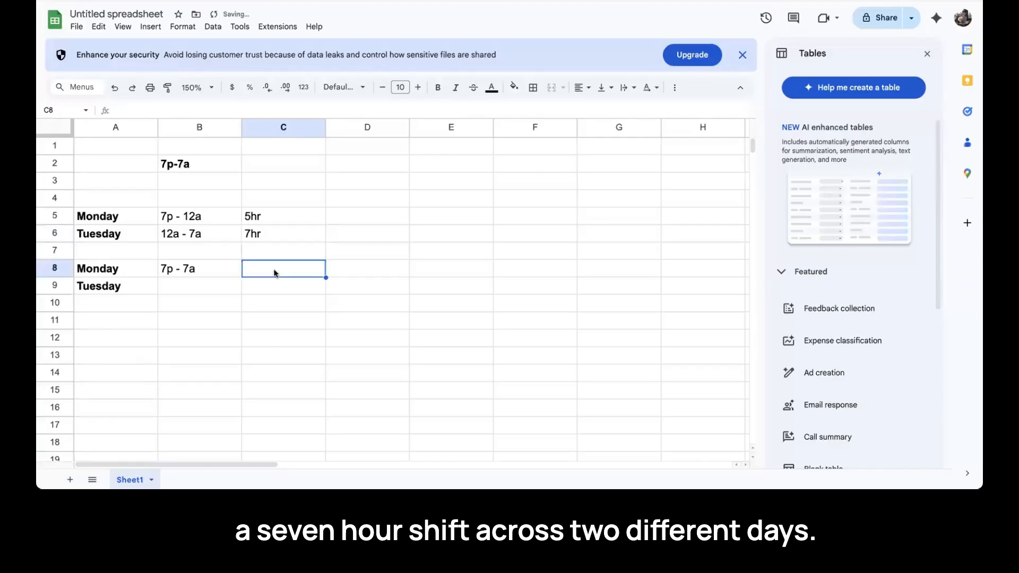
{"action": "type", "text": "12hr"}
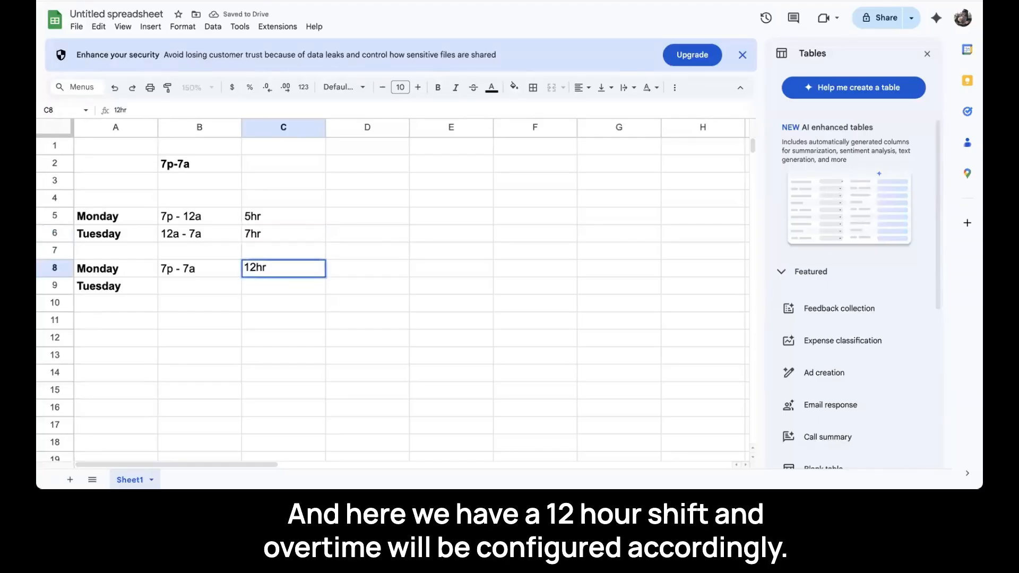
{"action": "key", "text": "Tab"}
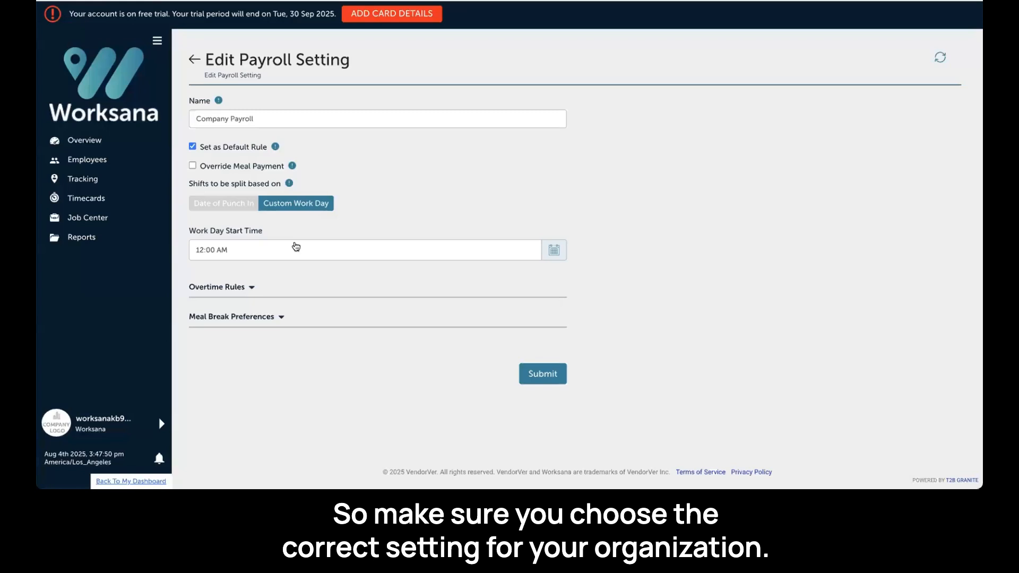
Back in Worksana, expand the overtime rules and enable the additional overtime rules, keeping daily overtime after 8 hours.
{"action": "left_click", "coordinate": [252, 289]}
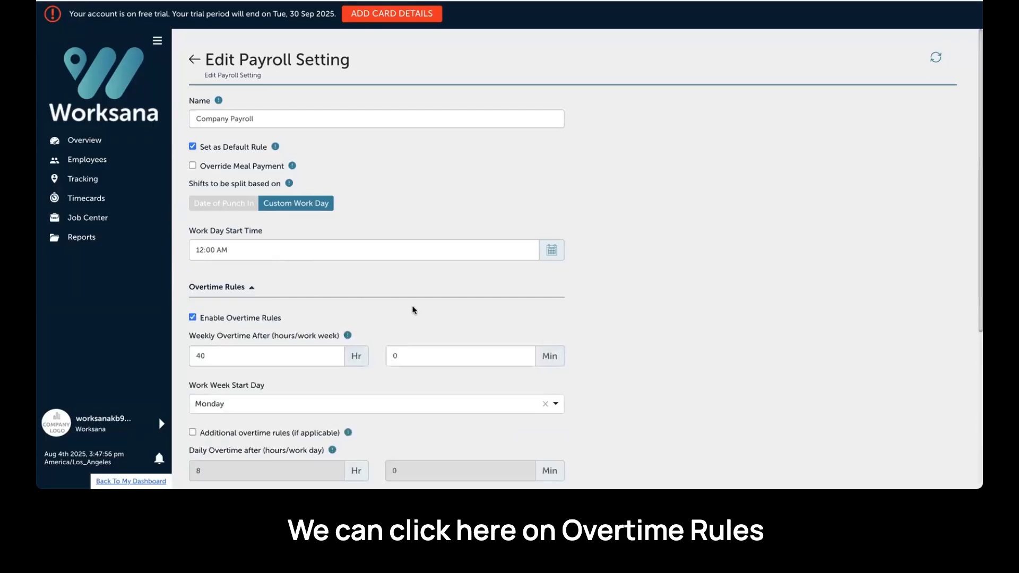
{"action": "scroll", "coordinate": [412, 307], "scroll_direction": "down", "scroll_amount": 1}
{"action": "scroll", "coordinate": [413, 308], "scroll_direction": "down", "scroll_amount": 3}
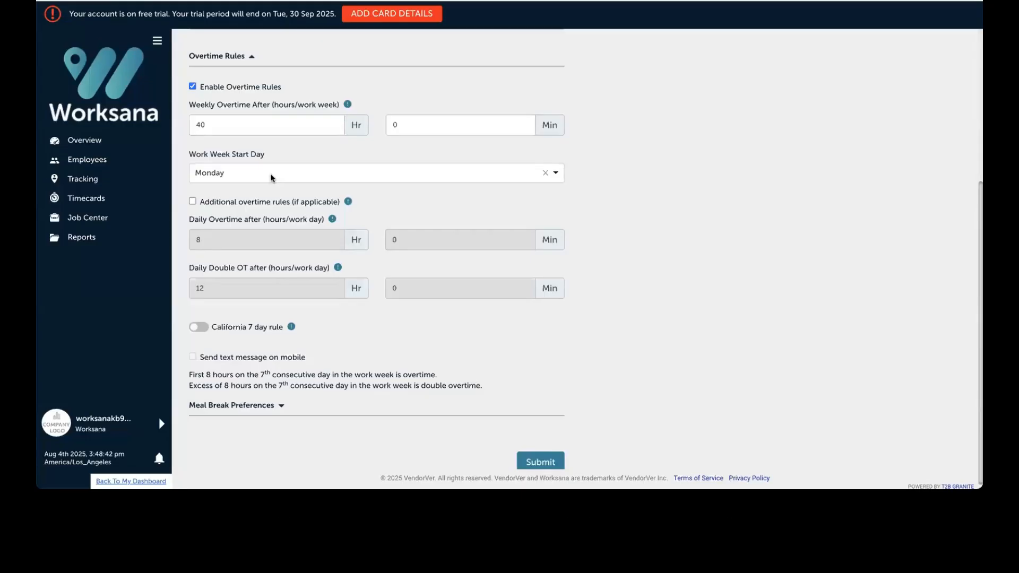
{"action": "left_click", "coordinate": [193, 202]}
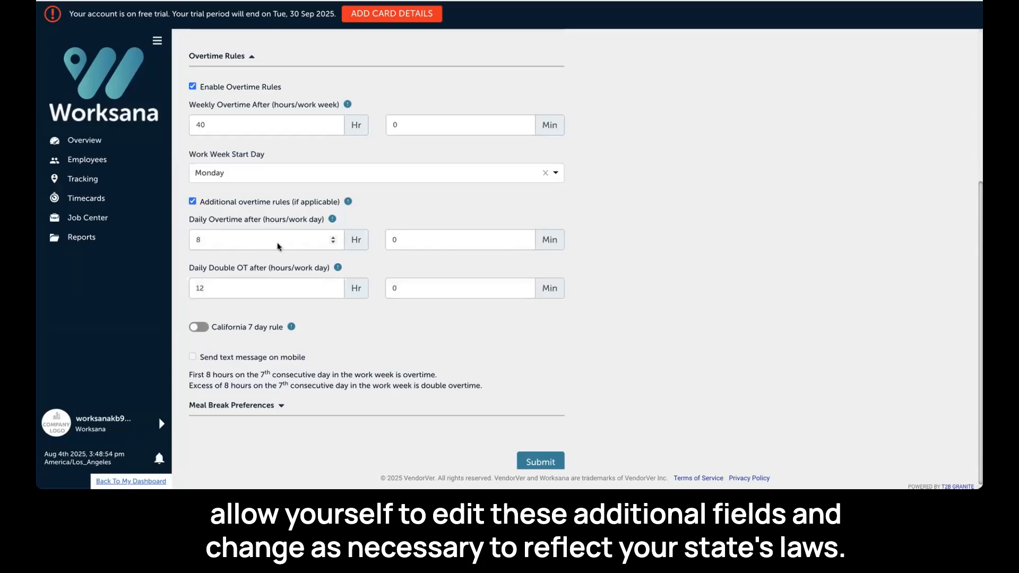
{"action": "left_click", "coordinate": [329, 239]}
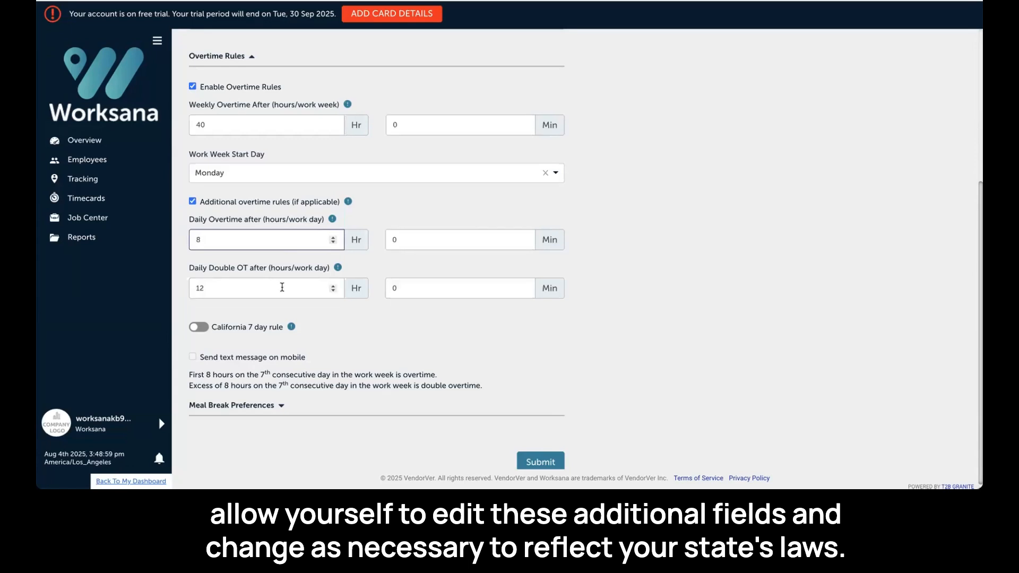
Turn on the California 7 day rule and enable sending its text message on mobile.
{"action": "scroll", "coordinate": [232, 318], "scroll_direction": "down", "scroll_amount": 1}
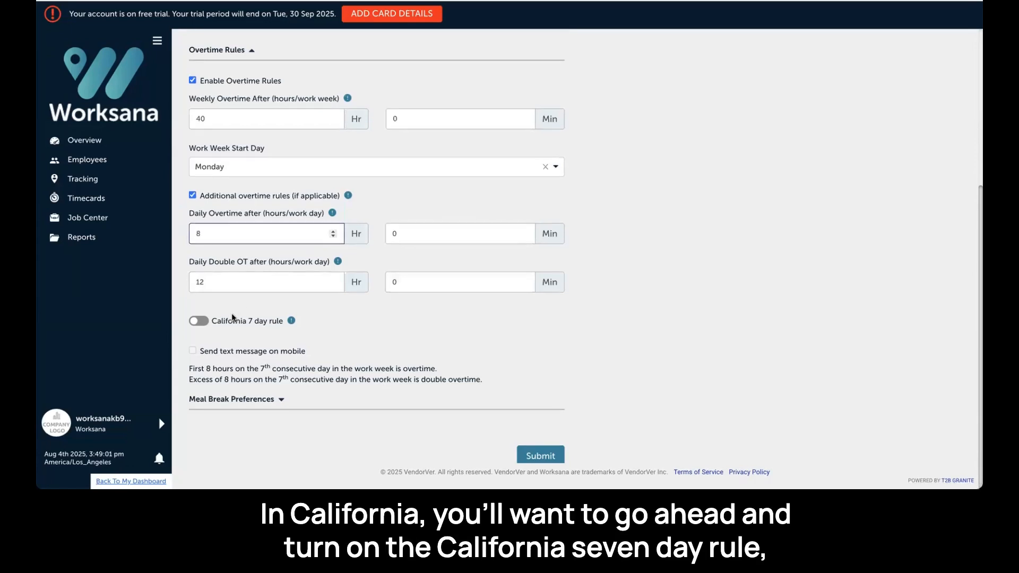
{"action": "left_click", "coordinate": [199, 321]}
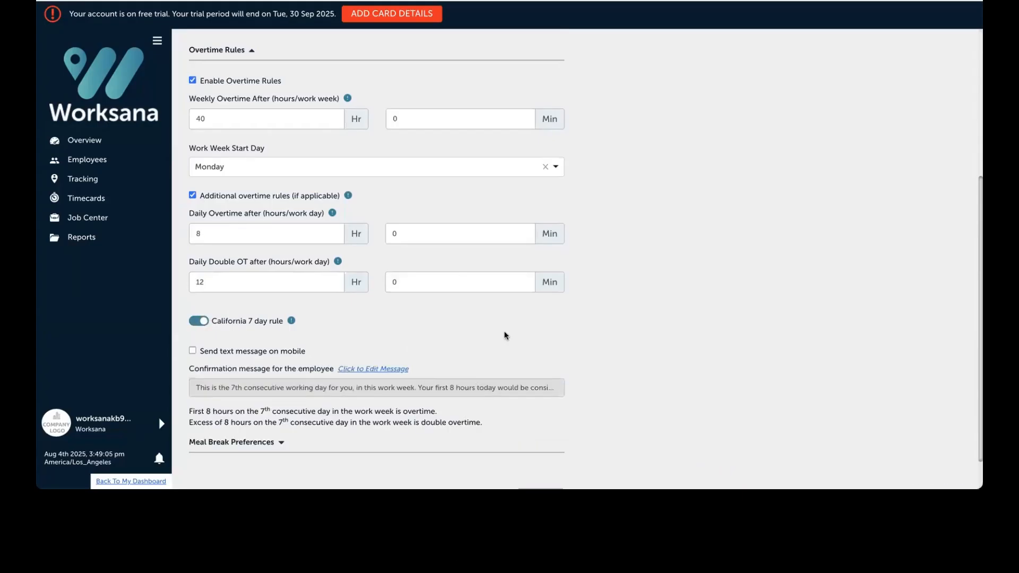
{"action": "scroll", "coordinate": [504, 335], "scroll_direction": "down", "scroll_amount": 2}
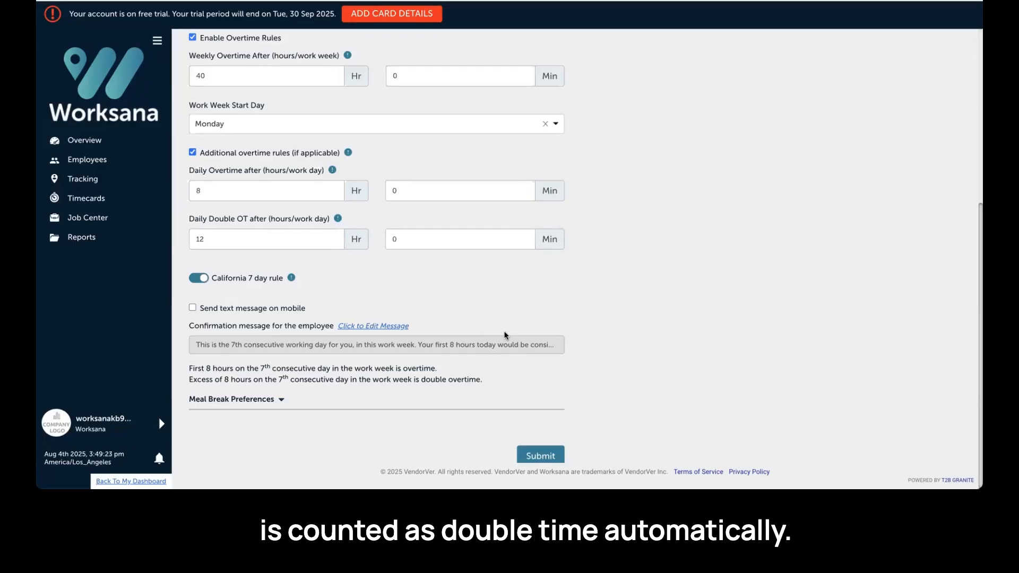
{"action": "left_click", "coordinate": [193, 308]}
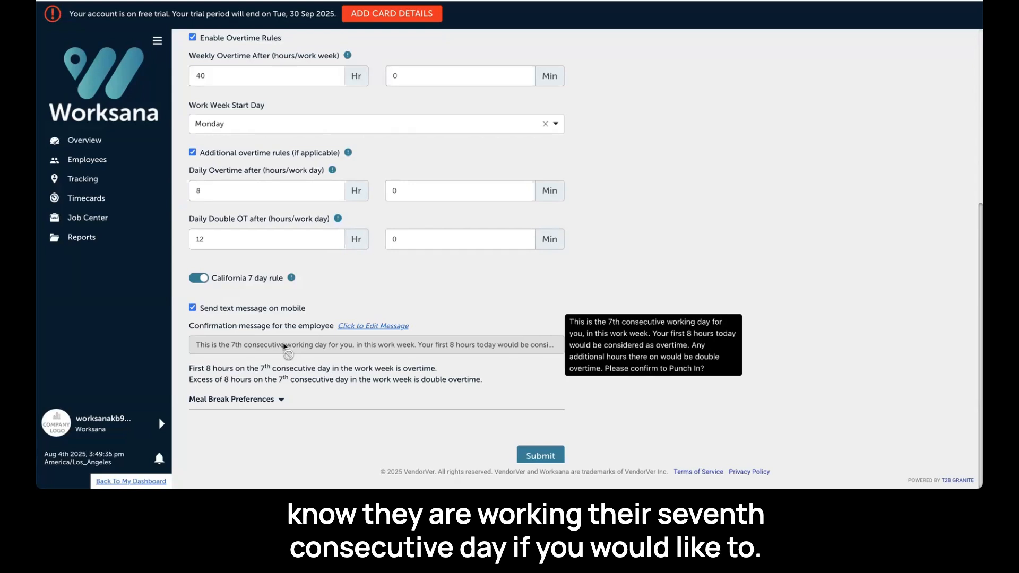
Open the default 30-minute rule in Meal Break Preferences for editing, keeping Pay Meal Break off.
{"action": "left_click", "coordinate": [281, 402]}
{"action": "scroll", "coordinate": [330, 387], "scroll_direction": "down", "scroll_amount": 2}
{"action": "scroll", "coordinate": [330, 391], "scroll_direction": "down", "scroll_amount": 3}
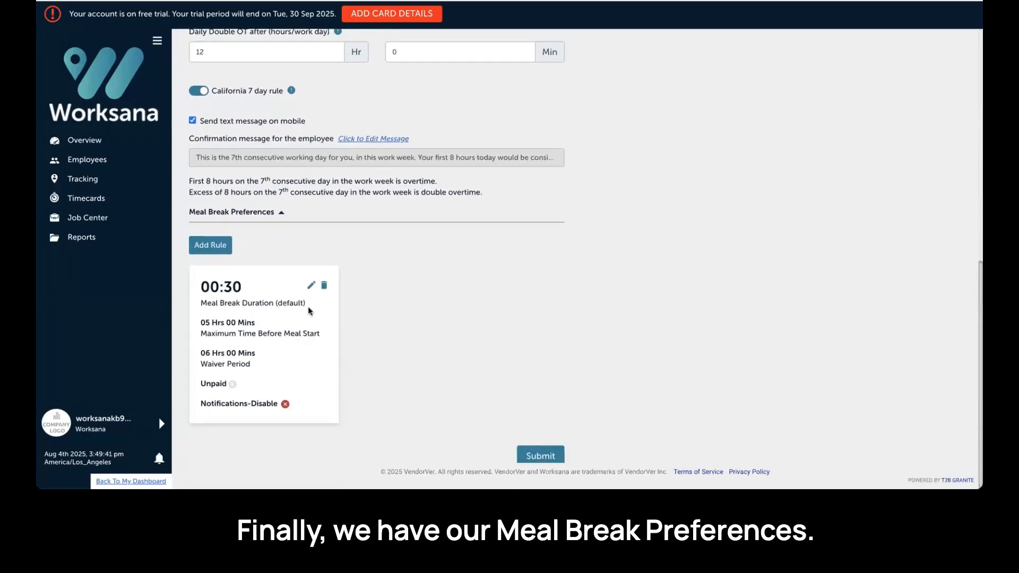
{"action": "left_click", "coordinate": [311, 289]}
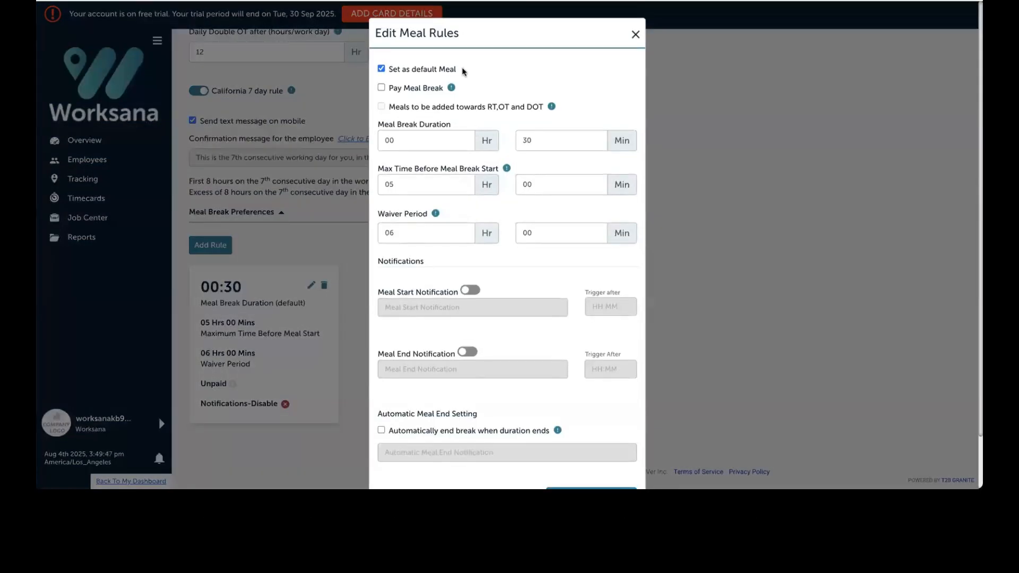
{"action": "left_click", "coordinate": [384, 88]}
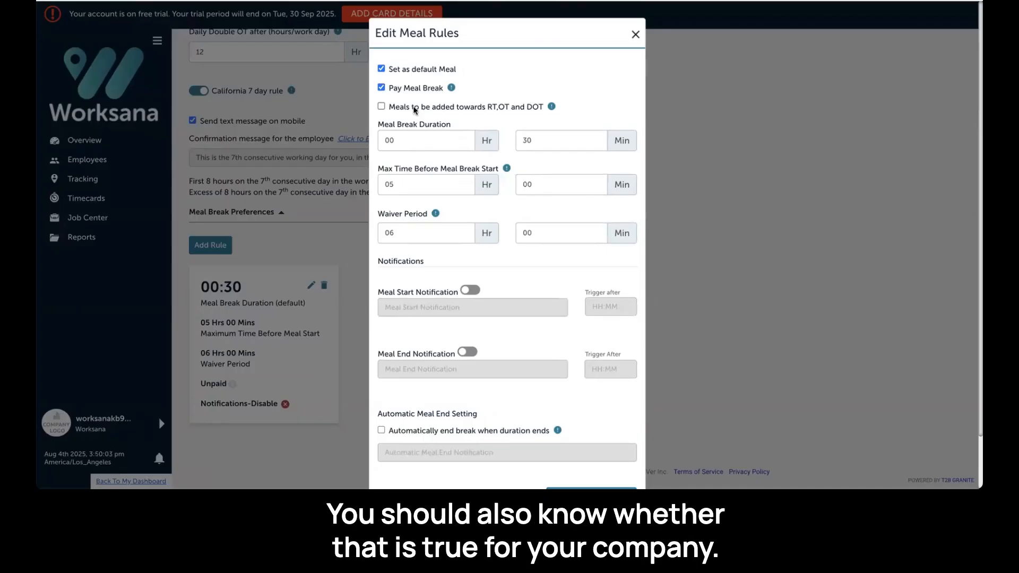
{"action": "left_click", "coordinate": [381, 87]}
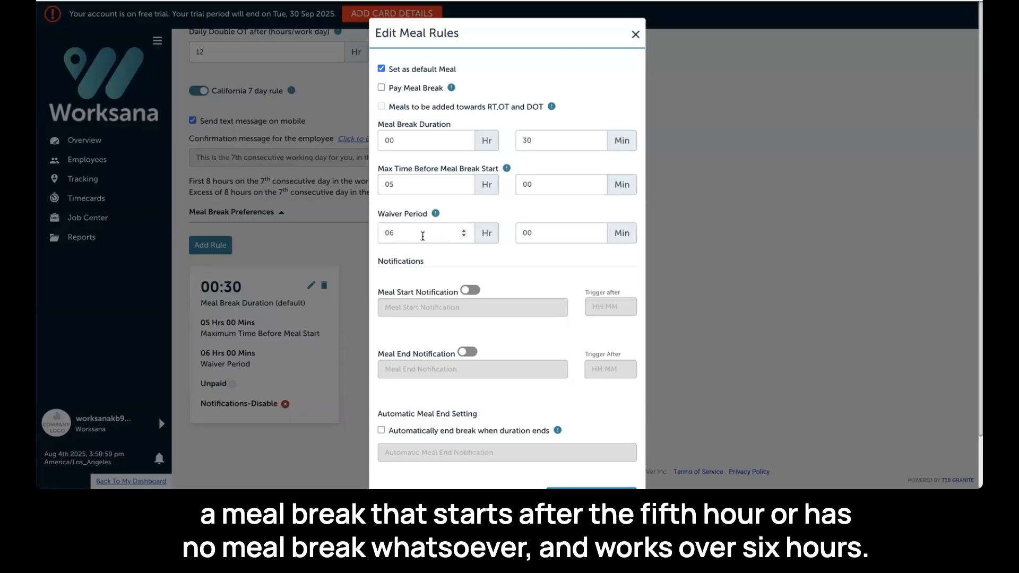
Enable the meal start notification with the message "Please to start your meal break", triggered after 04:45.
{"action": "scroll", "coordinate": [507, 286], "scroll_direction": "down", "scroll_amount": 2}
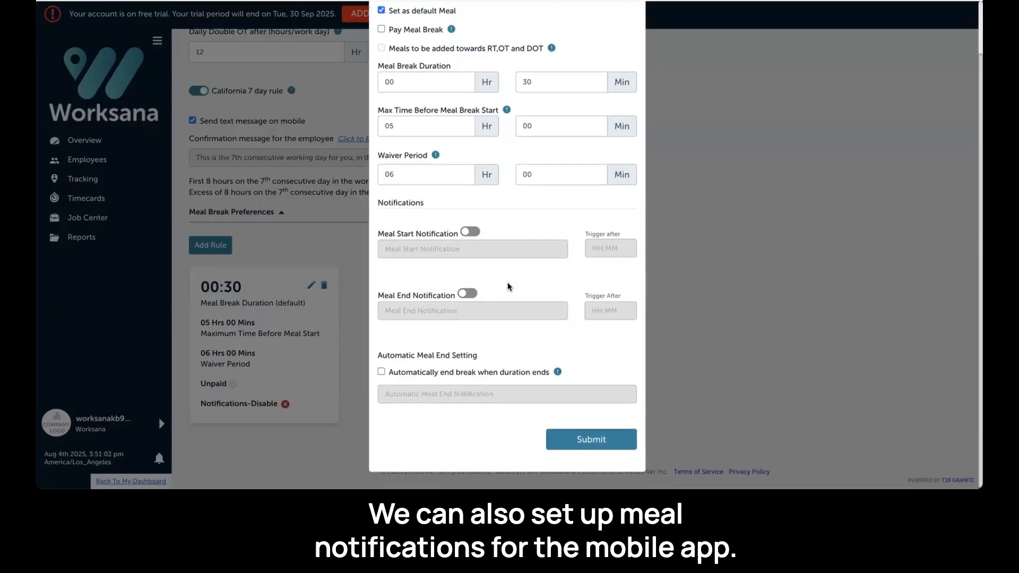
{"action": "left_click", "coordinate": [471, 232]}
{"action": "left_click", "coordinate": [439, 247]}
{"action": "type", "text": "Please to "}
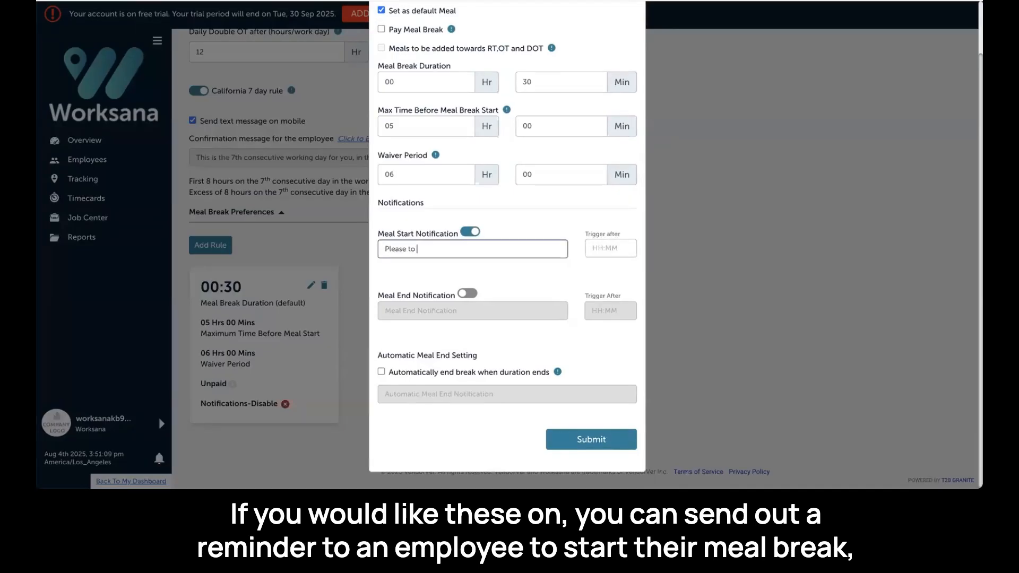
{"action": "type", "text": "start your meal break"}
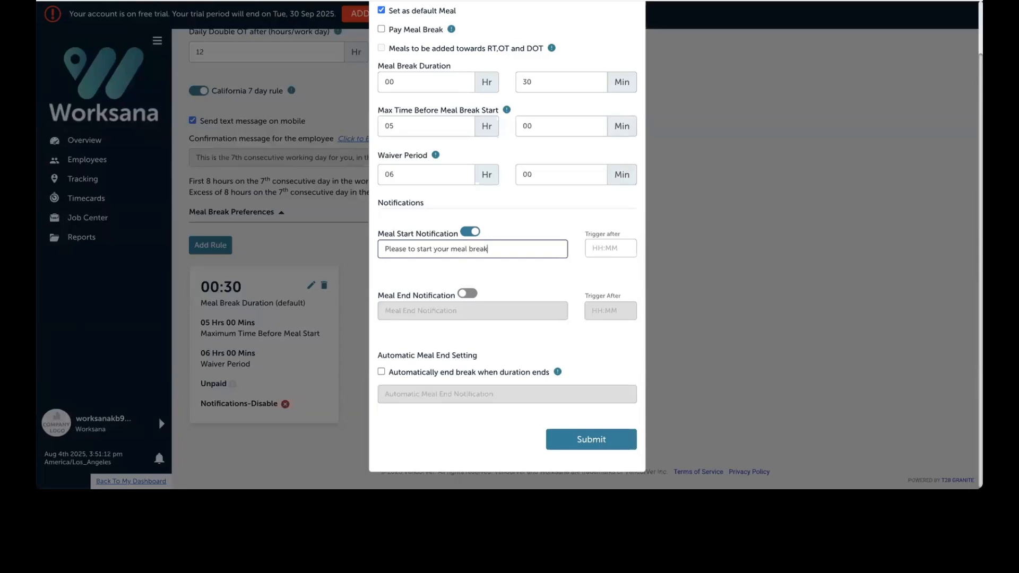
{"action": "left_click", "coordinate": [600, 252]}
{"action": "type", "text": "04:45"}
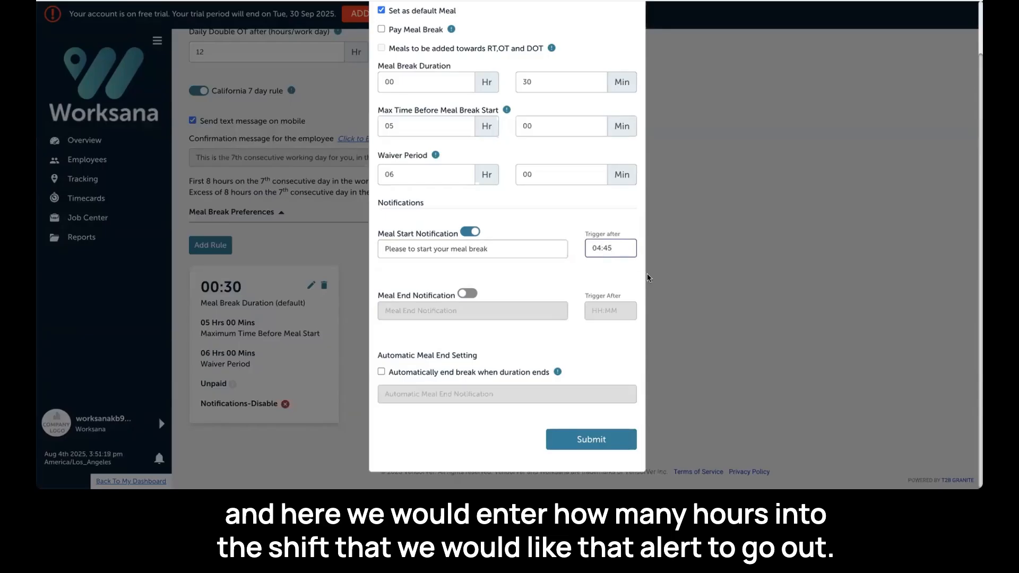
Enable the meal end notification with the message "Your break has ended", triggered after 00:30.
{"action": "left_click", "coordinate": [471, 293]}
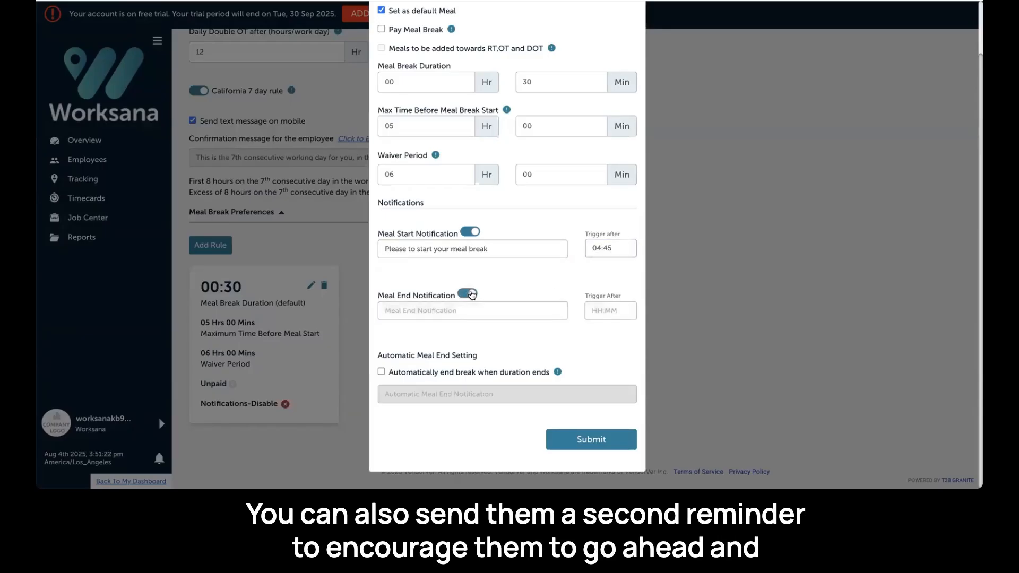
{"action": "left_click", "coordinate": [398, 311]}
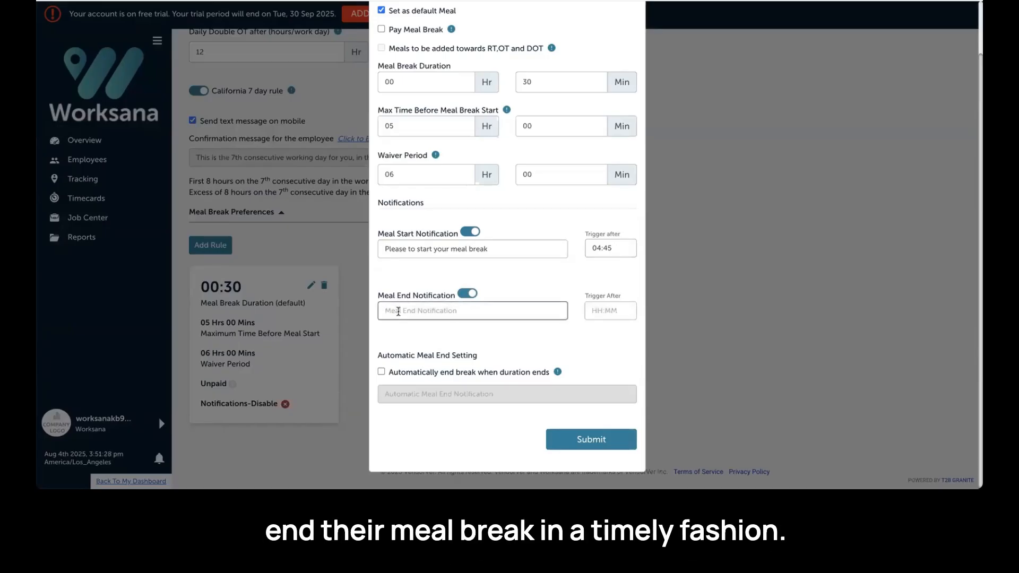
{"action": "type", "text": "Your m"}
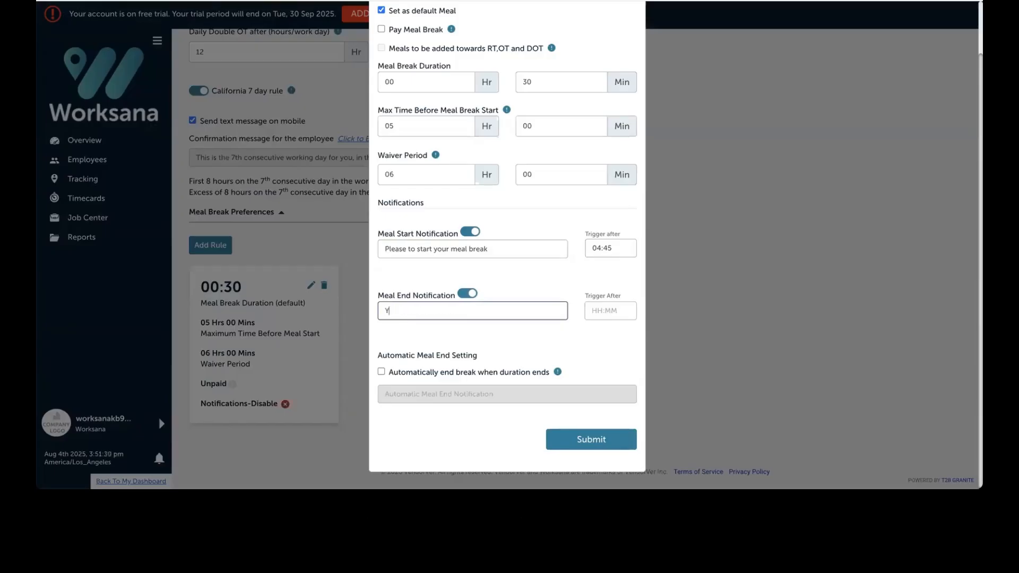
{"action": "key", "text": "BackSpace"}
{"action": "type", "text": "break has ened"}
{"action": "key", "text": "BackSpace"}
{"action": "key", "text": "BackSpace"}
{"action": "type", "text": "ded"}
{"action": "left_click", "coordinate": [601, 310]}
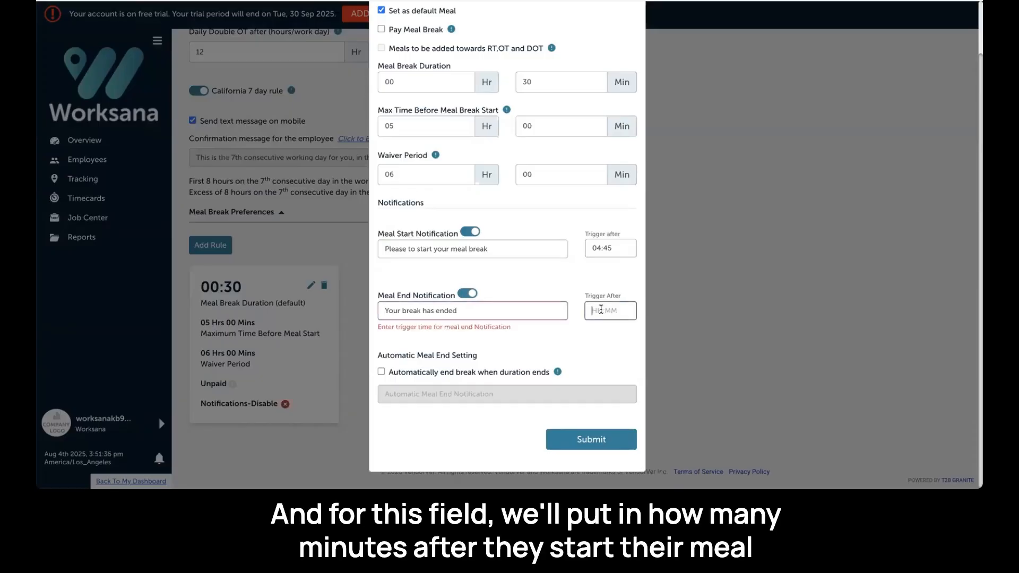
{"action": "type", "text": "00:30"}
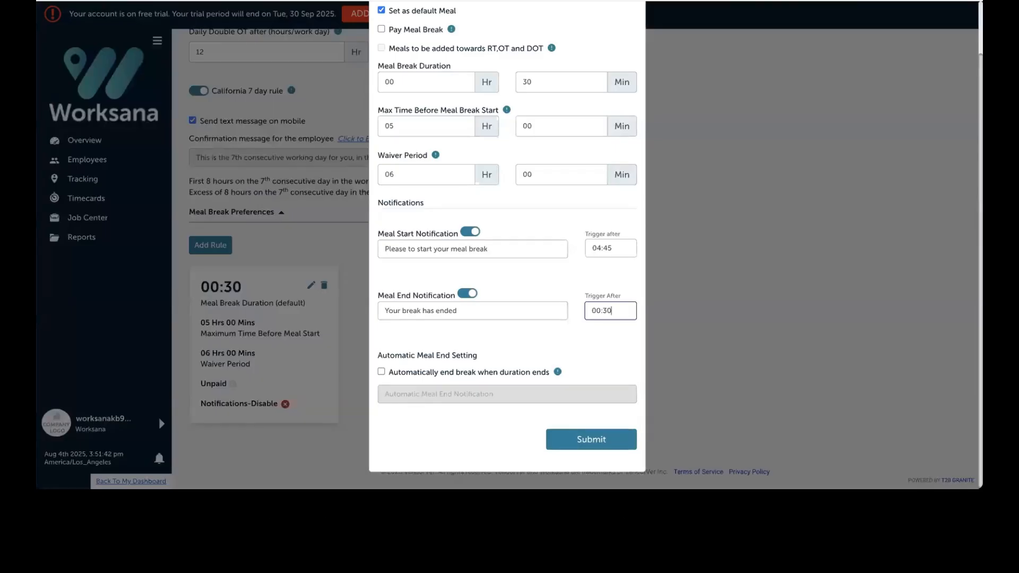
Try the automatic break end setting with the notification "Meal ended", and switch the setting off again.
{"action": "left_click", "coordinate": [381, 372]}
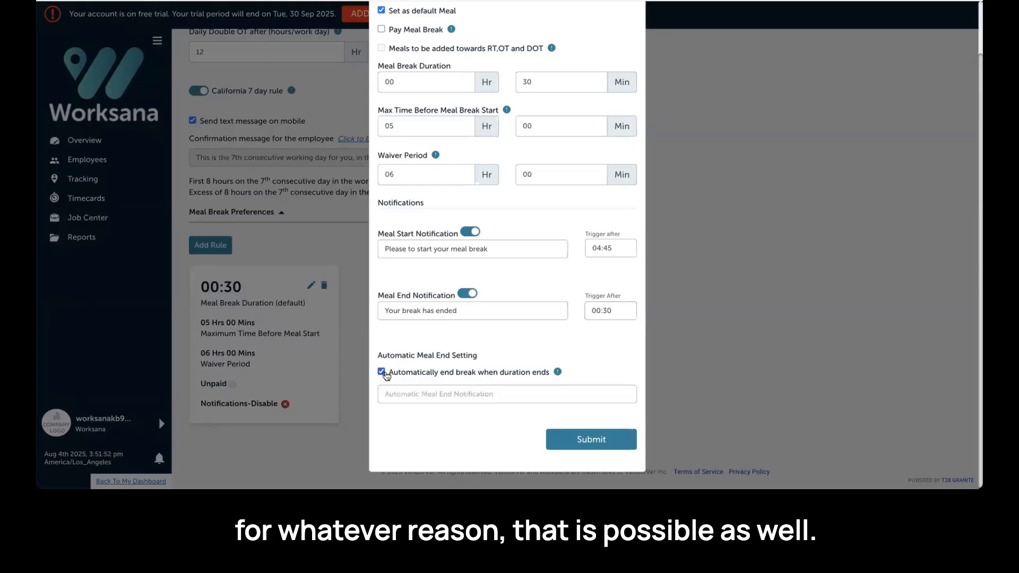
{"action": "left_click", "coordinate": [423, 395]}
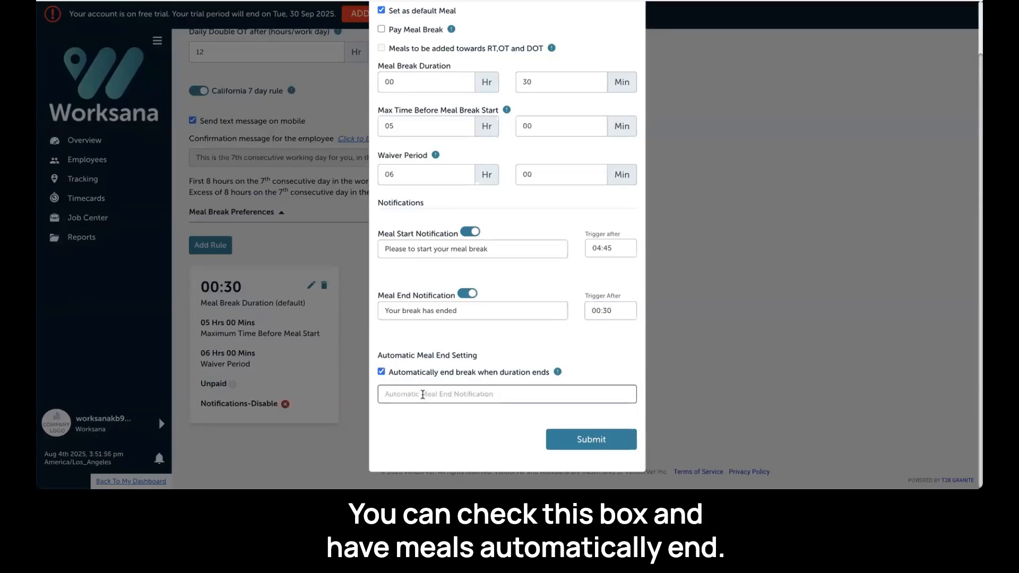
{"action": "type", "text": "Meal end"}
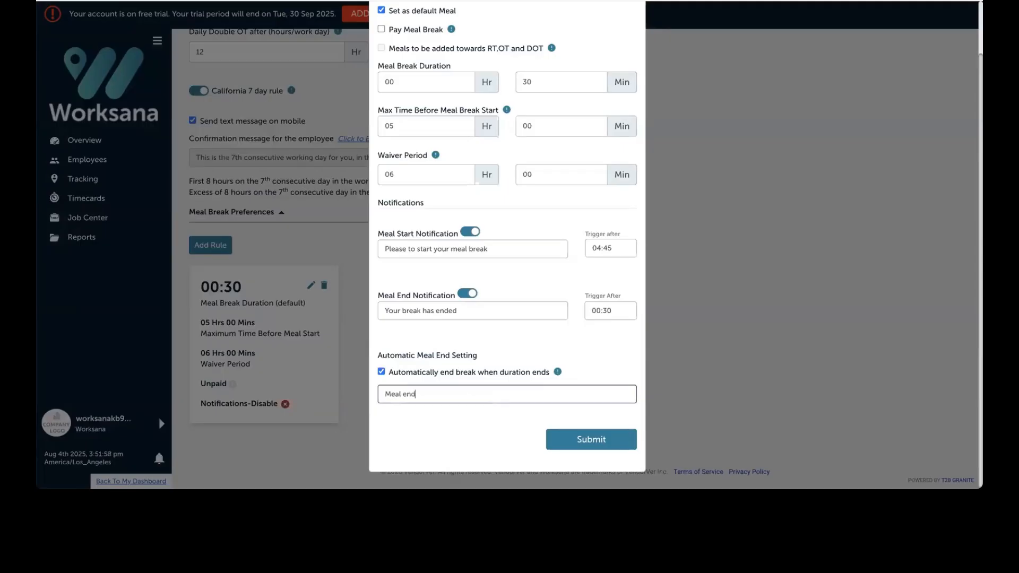
{"action": "type", "text": "ed"}
{"action": "left_click", "coordinate": [381, 372]}
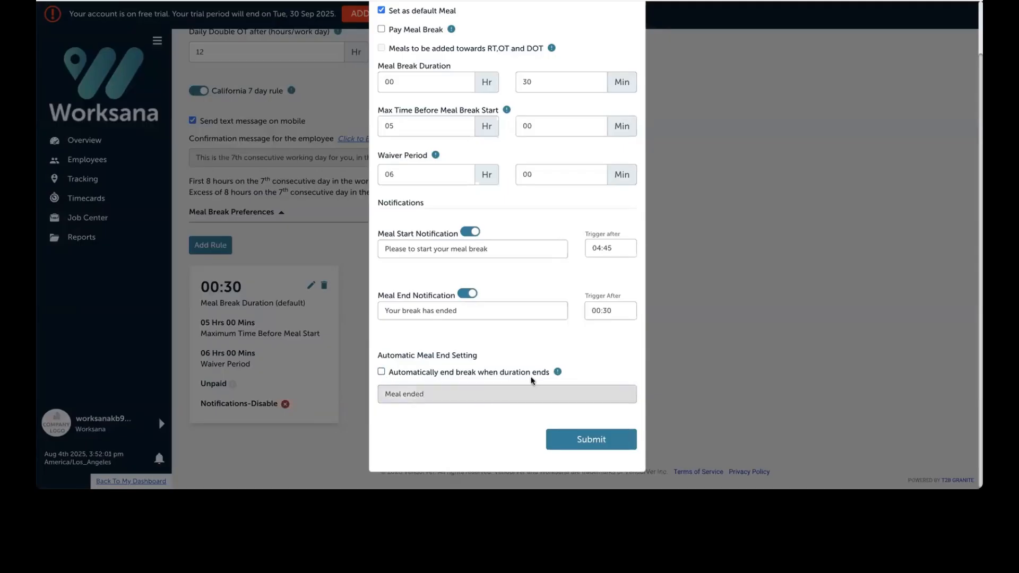
Submit the edited meal rule and save the Company Payroll setting.
{"action": "left_click", "coordinate": [587, 442]}
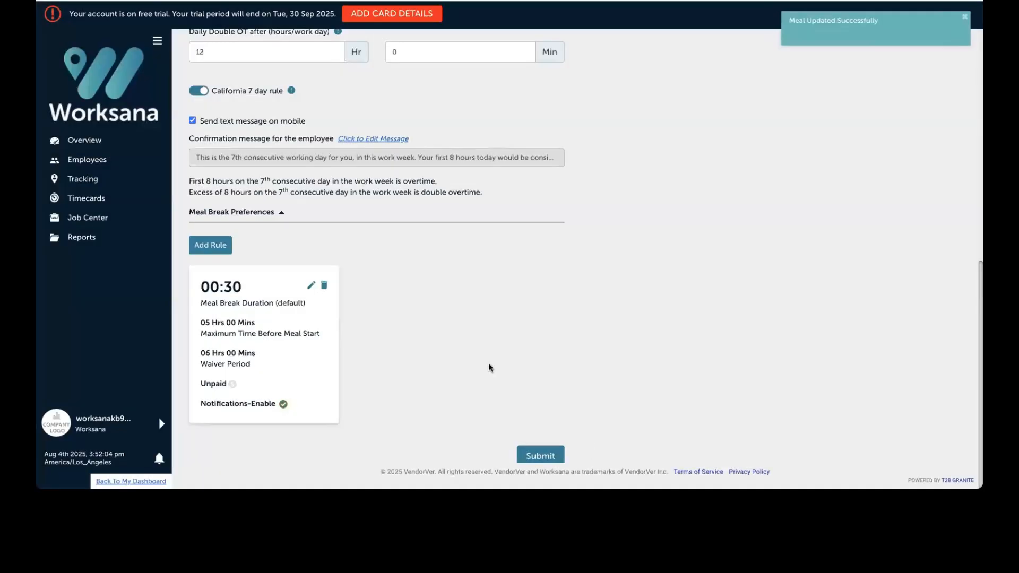
{"action": "scroll", "coordinate": [444, 346], "scroll_direction": "up", "scroll_amount": 9}
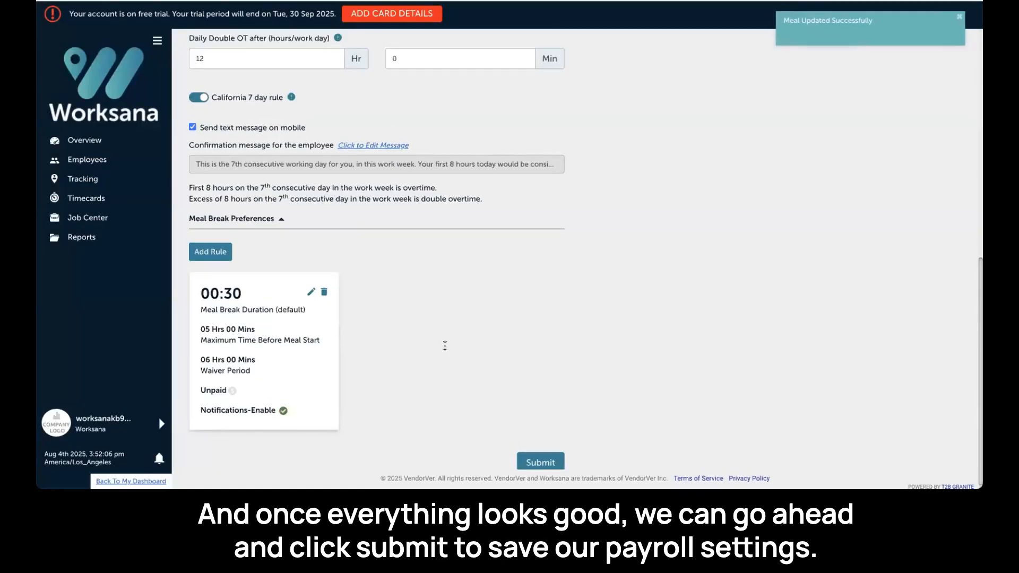
{"action": "scroll", "coordinate": [444, 346], "scroll_direction": "down", "scroll_amount": 9}
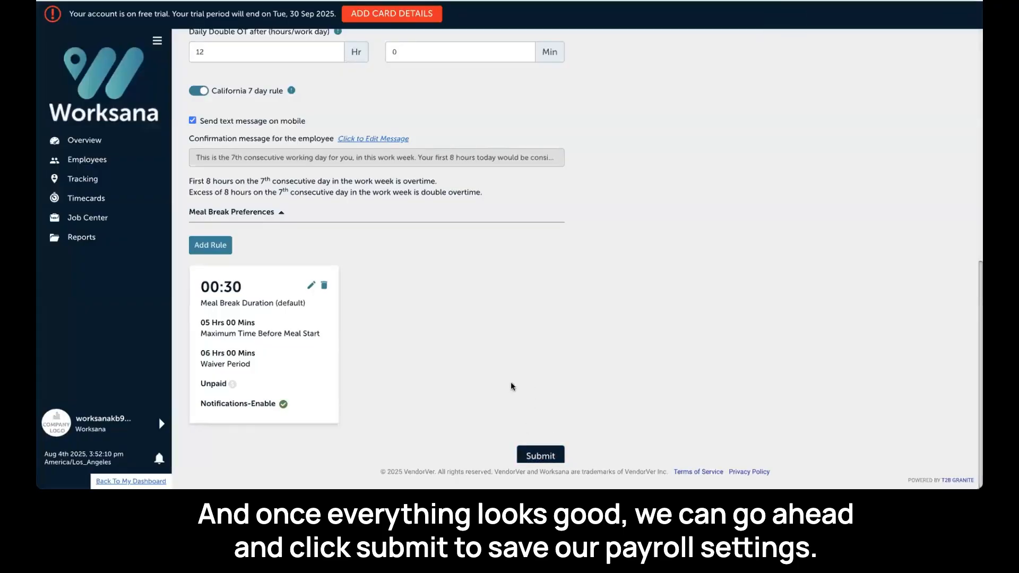
{"action": "left_click", "coordinate": [549, 457]}
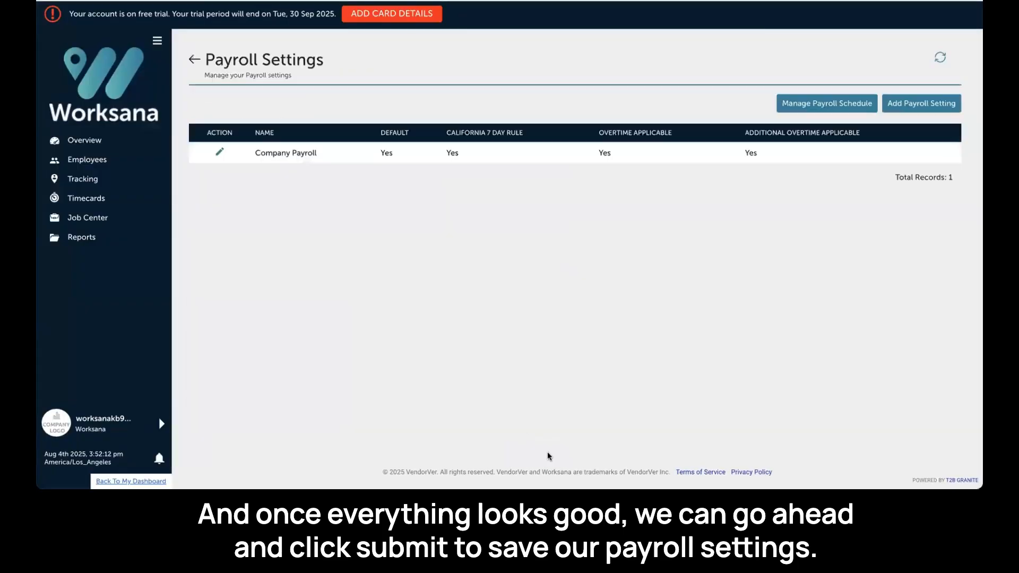